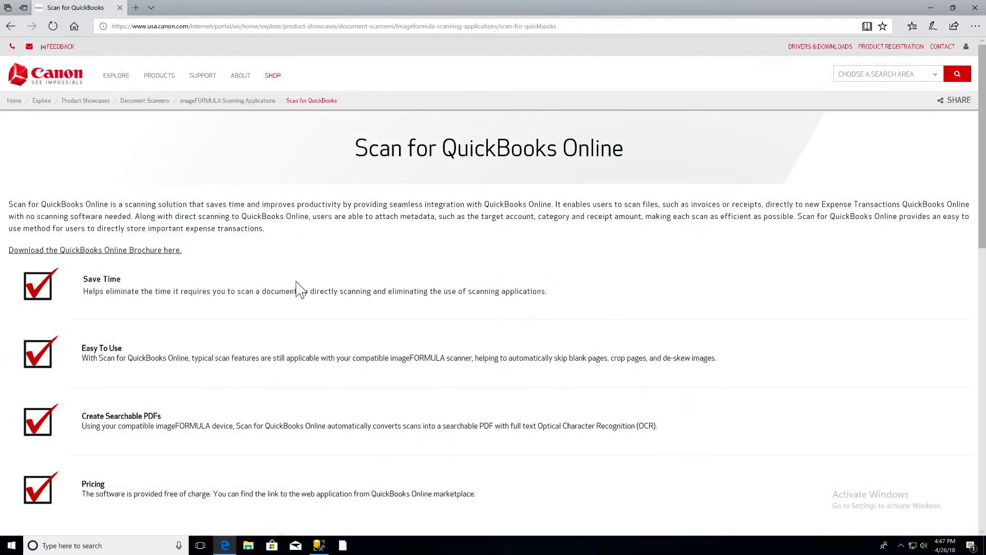
{"action": "scroll", "coordinate": [301, 291], "scroll_direction": "down", "scroll_amount": 3}
{"action": "scroll", "coordinate": [301, 291], "scroll_direction": "down", "scroll_amount": 2}
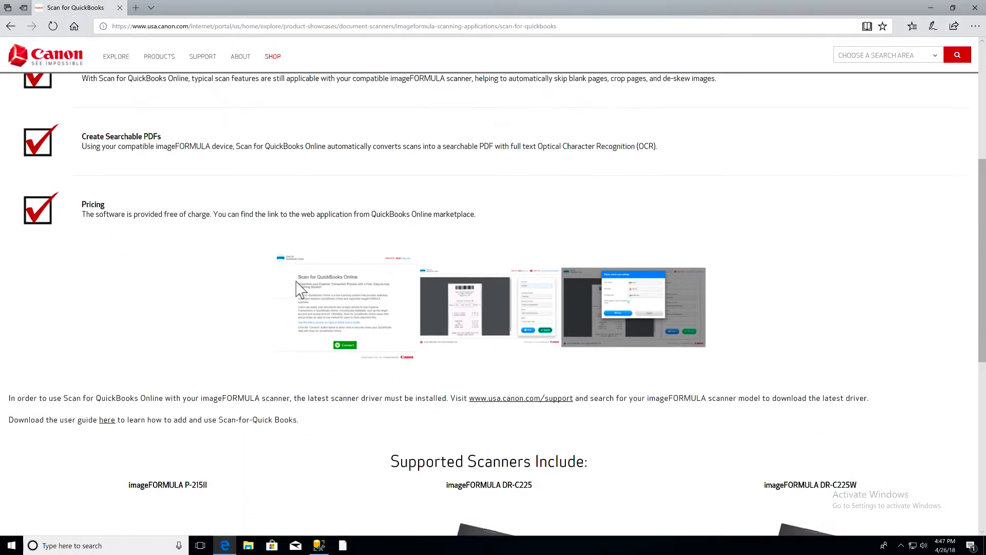
{"action": "scroll", "coordinate": [301, 290], "scroll_direction": "down", "scroll_amount": 2}
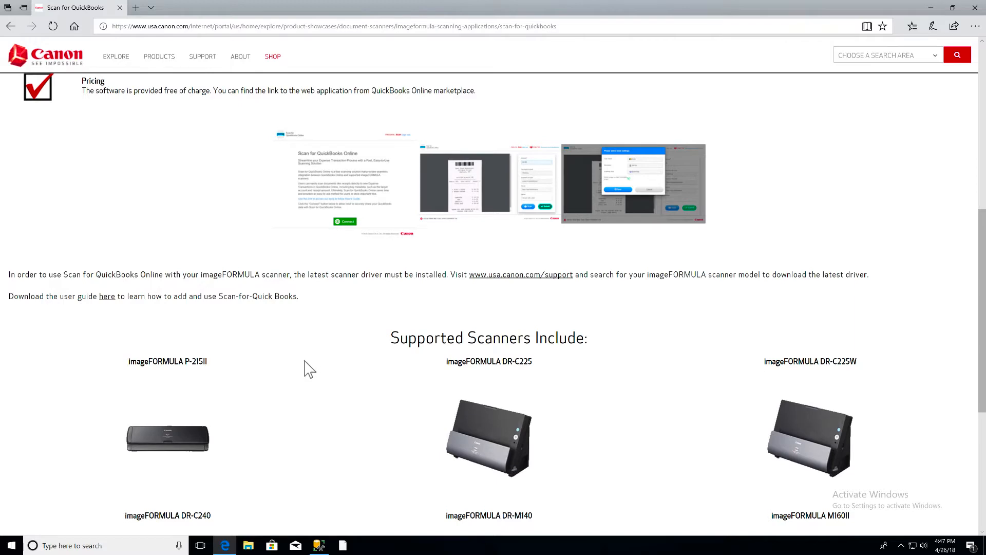
{"action": "scroll", "coordinate": [309, 368], "scroll_direction": "down", "scroll_amount": 3}
{"action": "scroll", "coordinate": [309, 368], "scroll_direction": "down", "scroll_amount": 2}
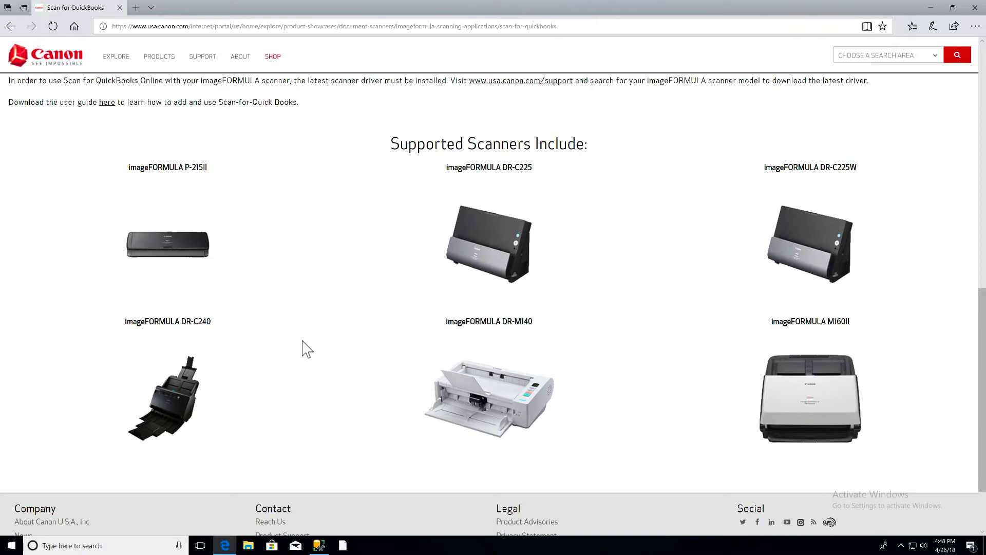
{"action": "scroll", "coordinate": [307, 350], "scroll_direction": "up", "scroll_amount": 5}
{"action": "scroll", "coordinate": [262, 231], "scroll_direction": "up", "scroll_amount": 2}
{"action": "scroll", "coordinate": [155, 224], "scroll_direction": "down", "scroll_amount": 3}
{"action": "scroll", "coordinate": [108, 193], "scroll_direction": "down", "scroll_amount": 1}
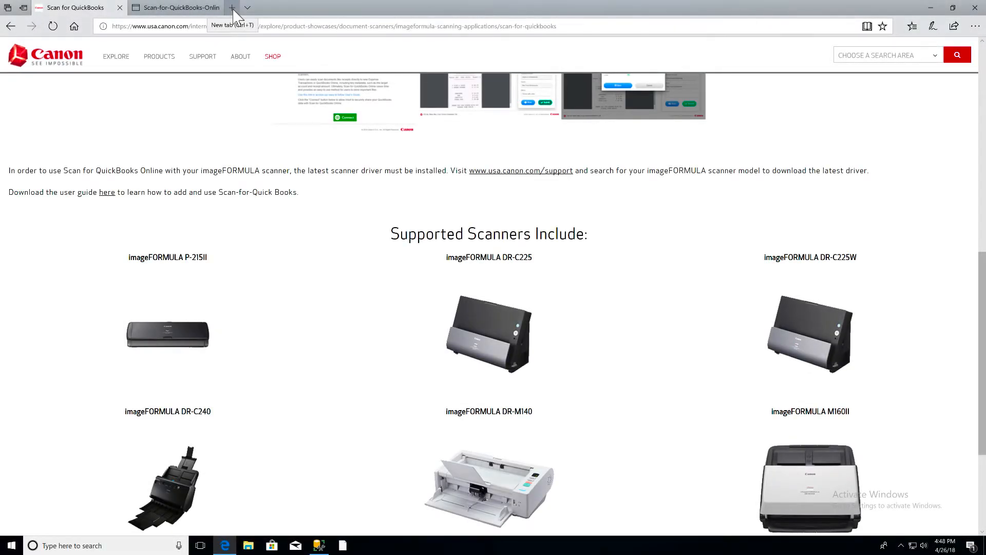
Step: Search apps.intuit.com for 'scan', choose Scan for QuickBooks Online and Get App Now
{"action": "left_click", "coordinate": [233, 8]}
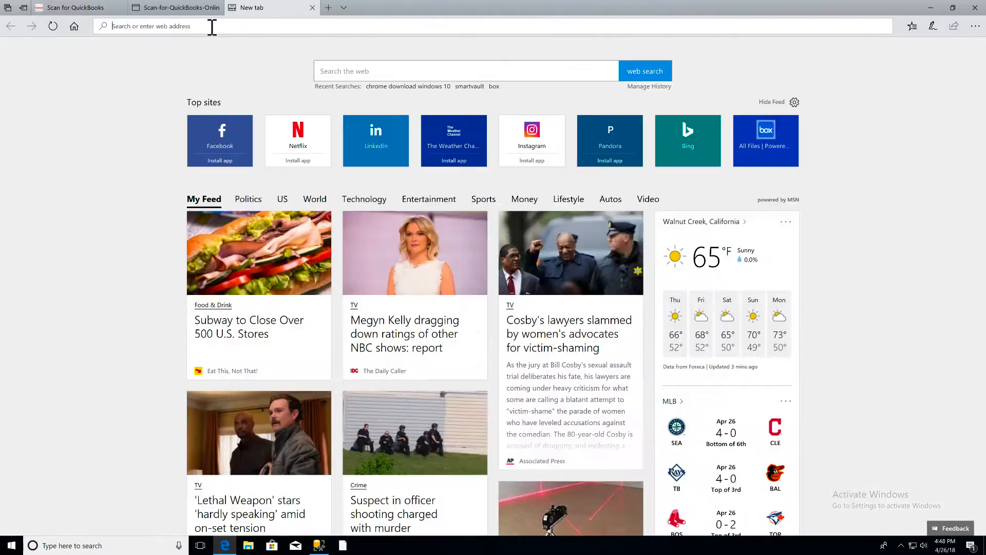
{"action": "type", "text": "apps.intuit.com/"}
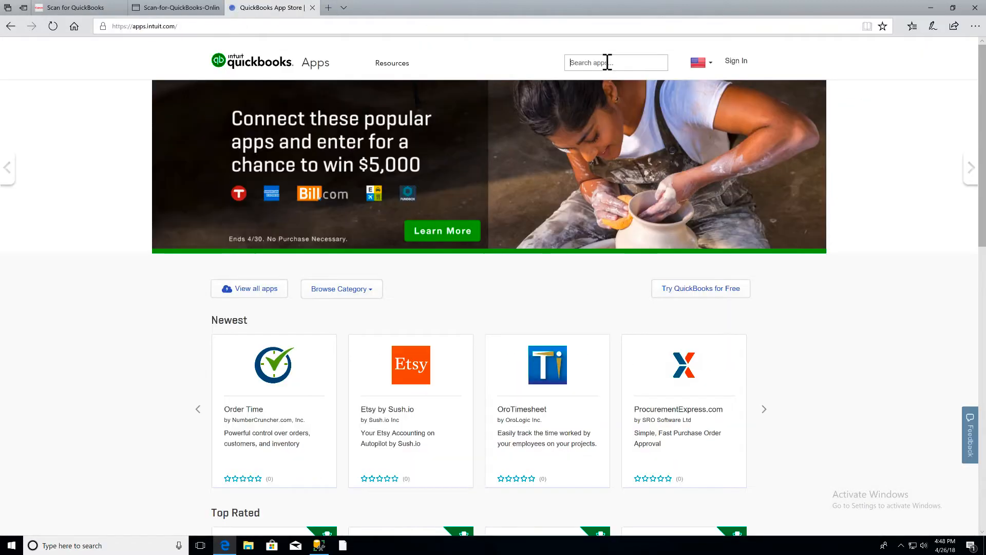
{"action": "left_click", "coordinate": [607, 63]}
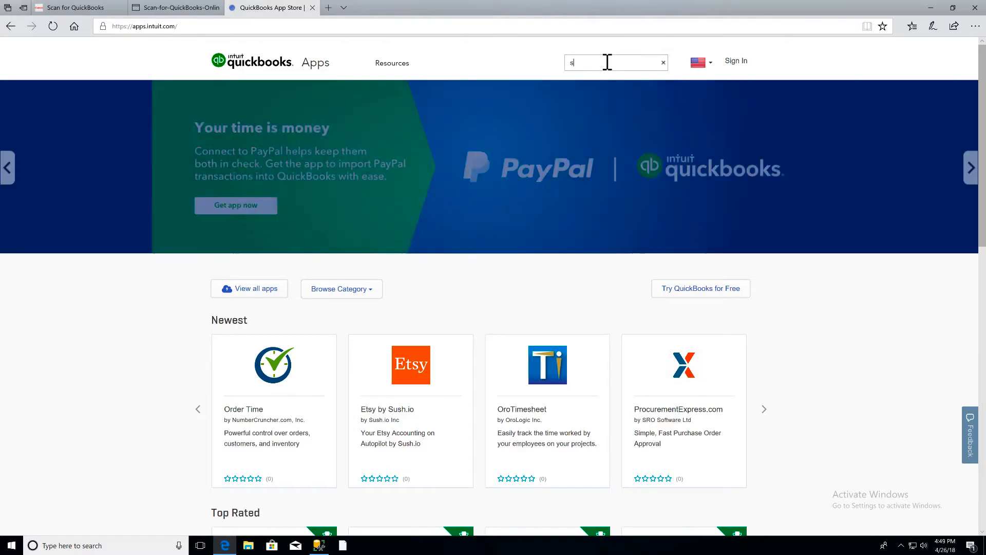
{"action": "type", "text": "scan fo"}
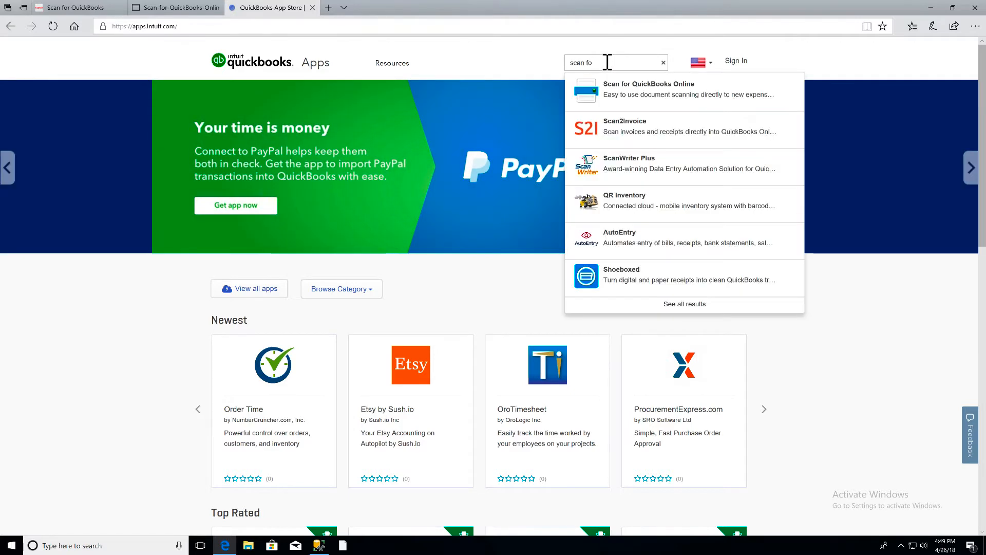
{"action": "left_click", "coordinate": [653, 94]}
{"action": "left_click", "coordinate": [688, 133]}
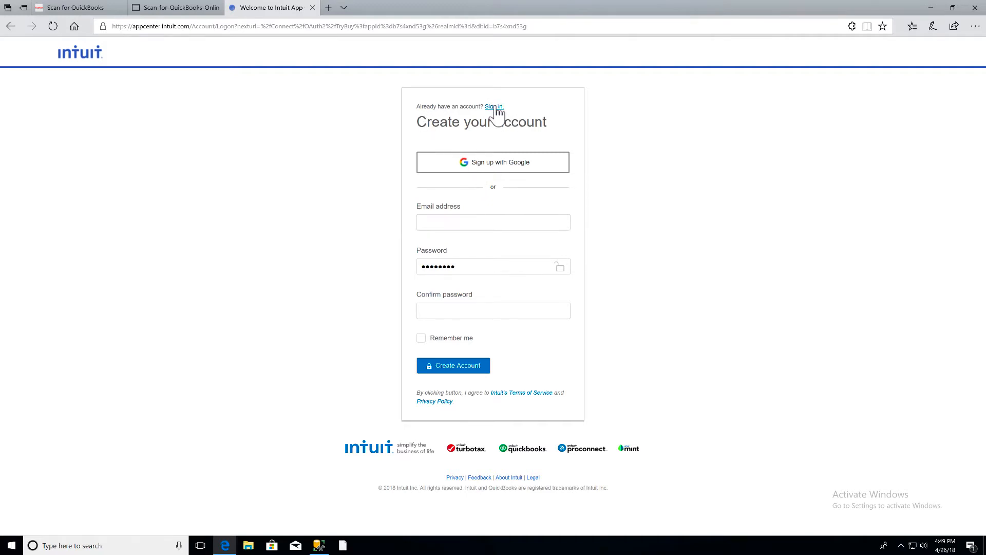
Step: Sign in with the existing Intuit account email and password instead of creating one
{"action": "left_click", "coordinate": [493, 106]}
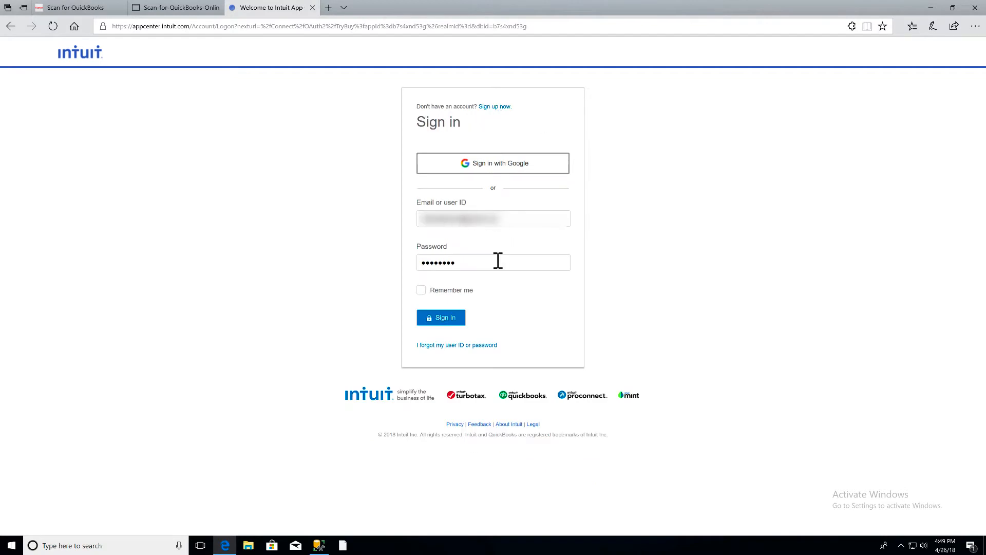
{"action": "left_click", "coordinate": [445, 317]}
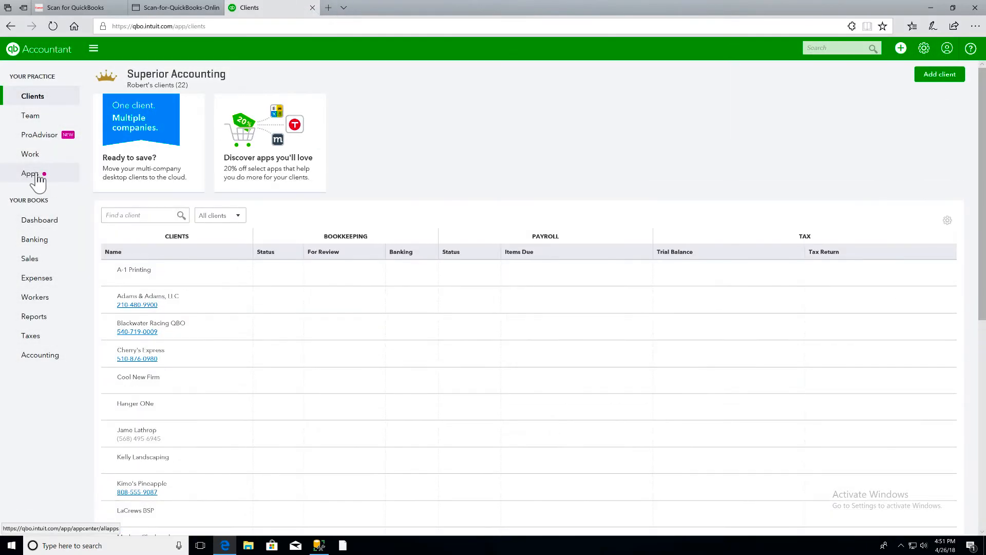
Step: Show the Firm apps list on the practice's Apps page to launch Scan for QuickBooks Online
{"action": "left_click", "coordinate": [37, 179]}
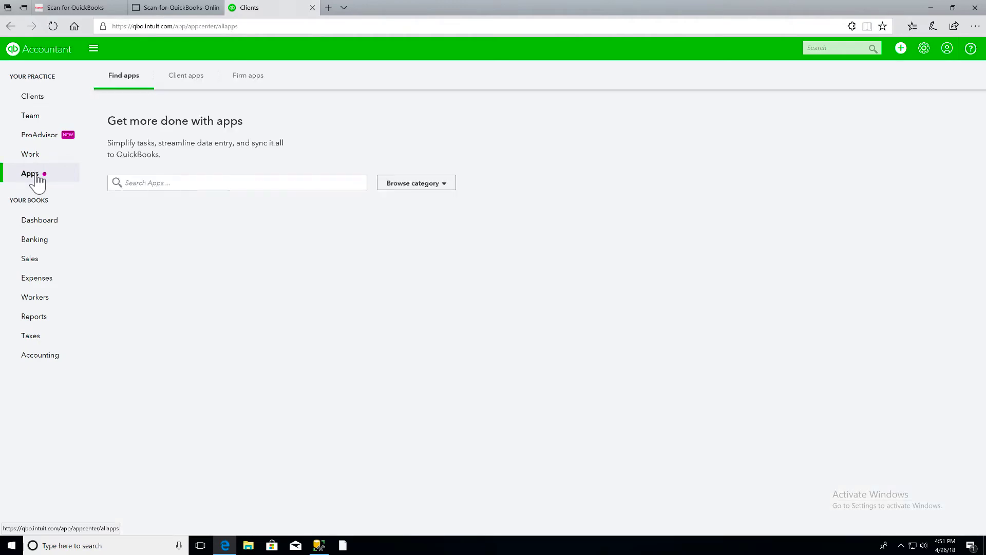
{"action": "left_click", "coordinate": [247, 75]}
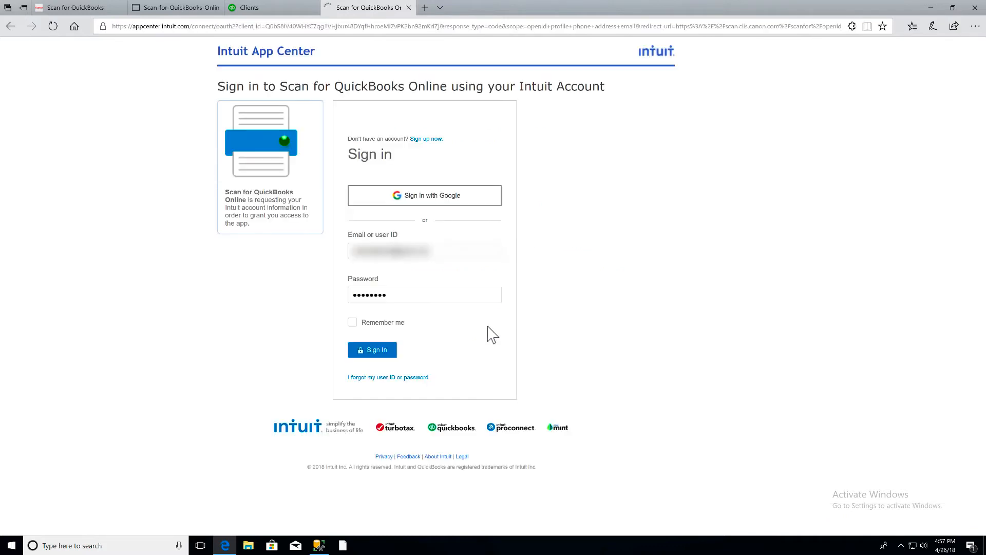
Step: Sign In to authorize Scan for QuickBooks Online for Superior Accounting
{"action": "left_click", "coordinate": [373, 351]}
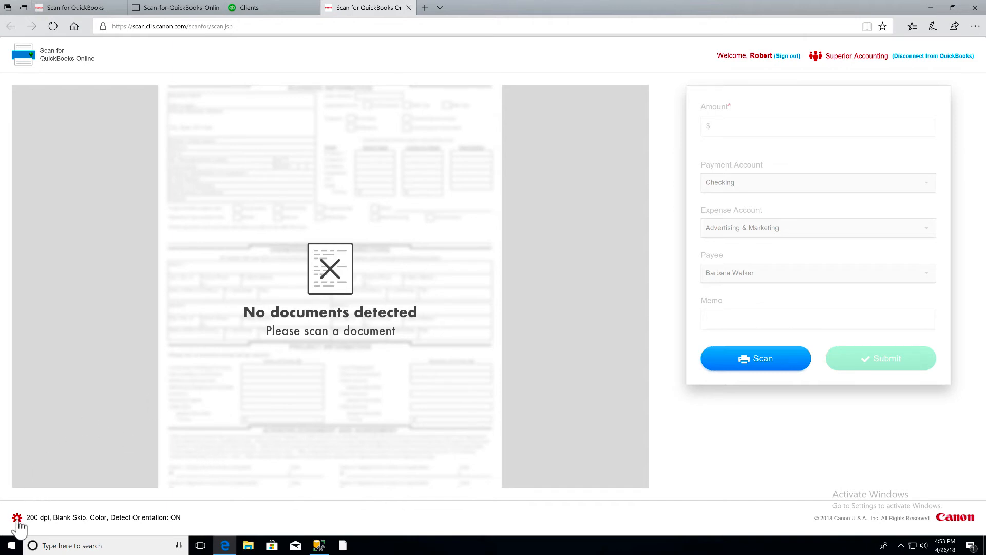
Step: Save scan settings as Color, 200 dpi, Blank Skip scanning side, with rotate-to-text orientation checked
{"action": "left_click", "coordinate": [18, 518]}
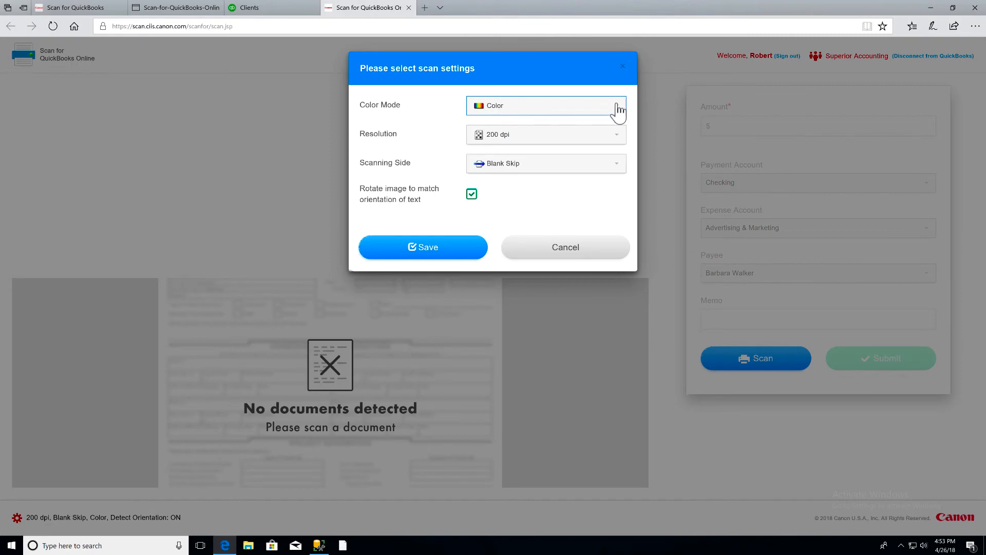
{"action": "left_click", "coordinate": [619, 109]}
{"action": "left_click", "coordinate": [619, 110]}
{"action": "left_click", "coordinate": [618, 138]}
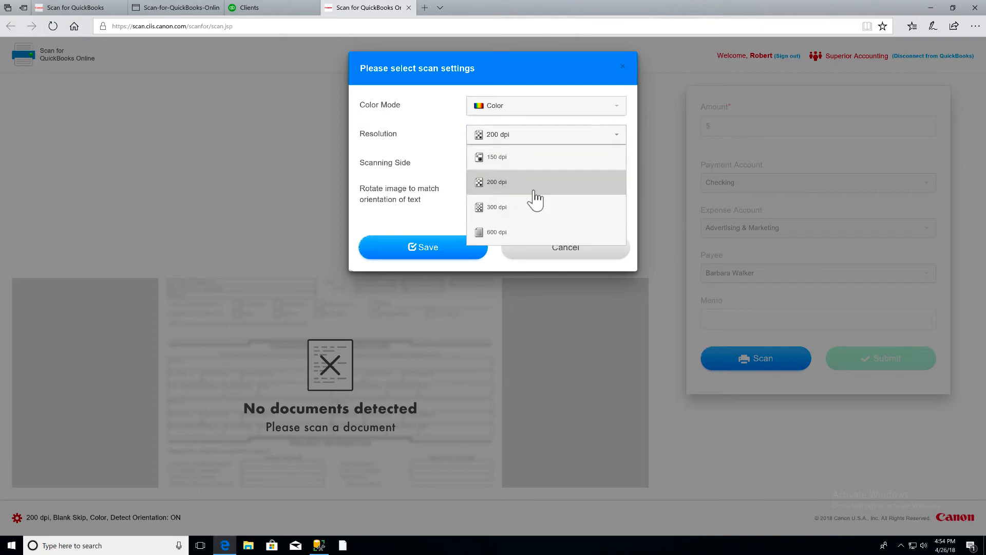
{"action": "left_click", "coordinate": [604, 165]}
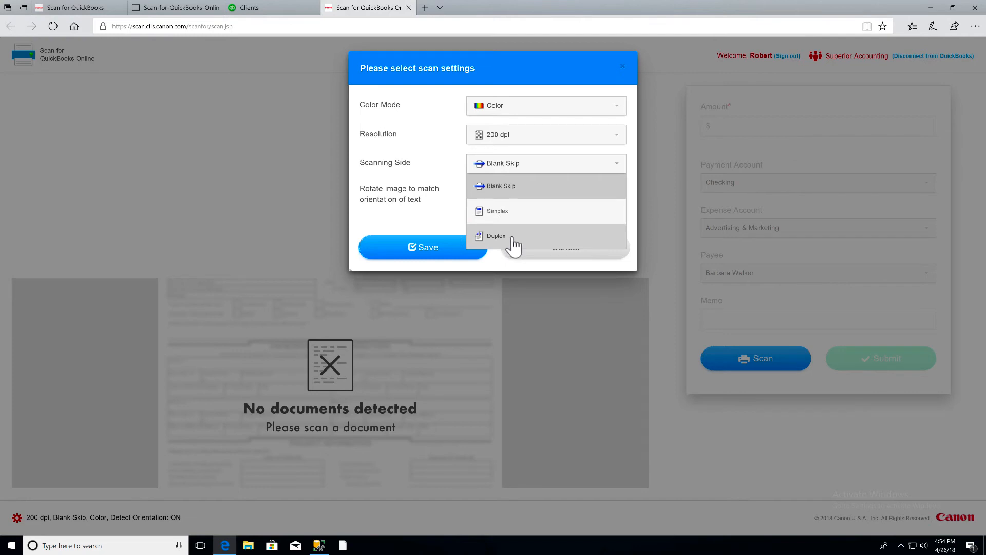
{"action": "left_click", "coordinate": [441, 222]}
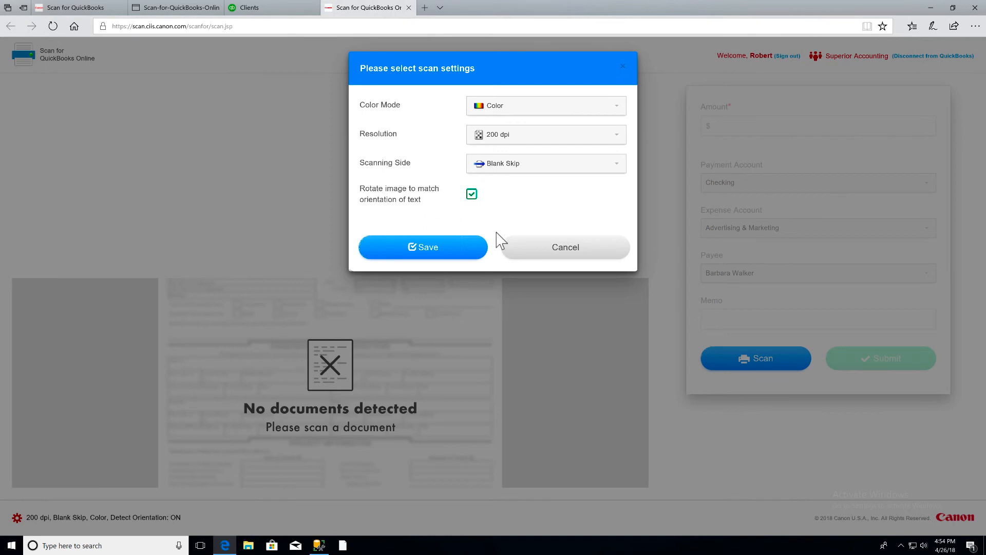
{"action": "left_click", "coordinate": [451, 246]}
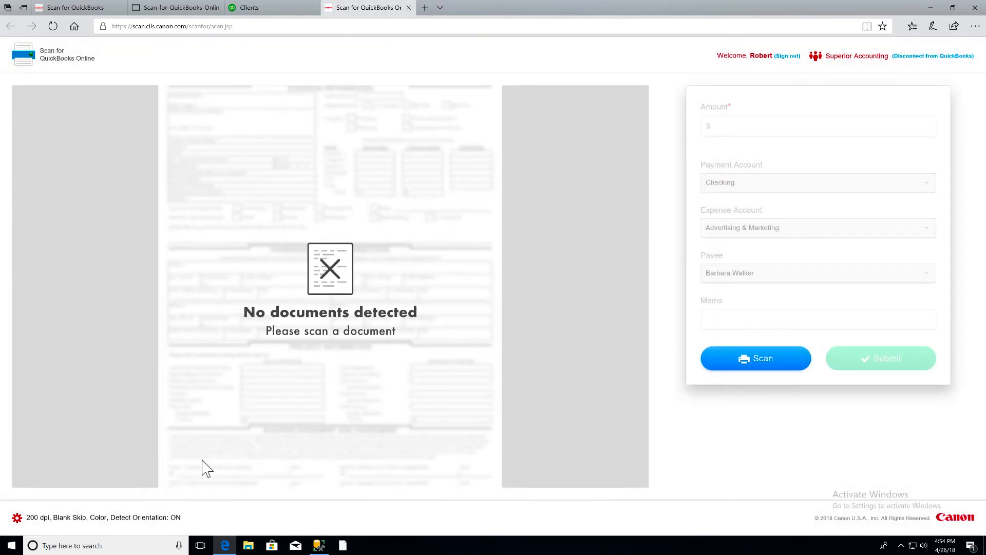
Step: Scan the Hotel Sunny Hills invoice and enter amount 598 paid from Checking
{"action": "left_click", "coordinate": [771, 363]}
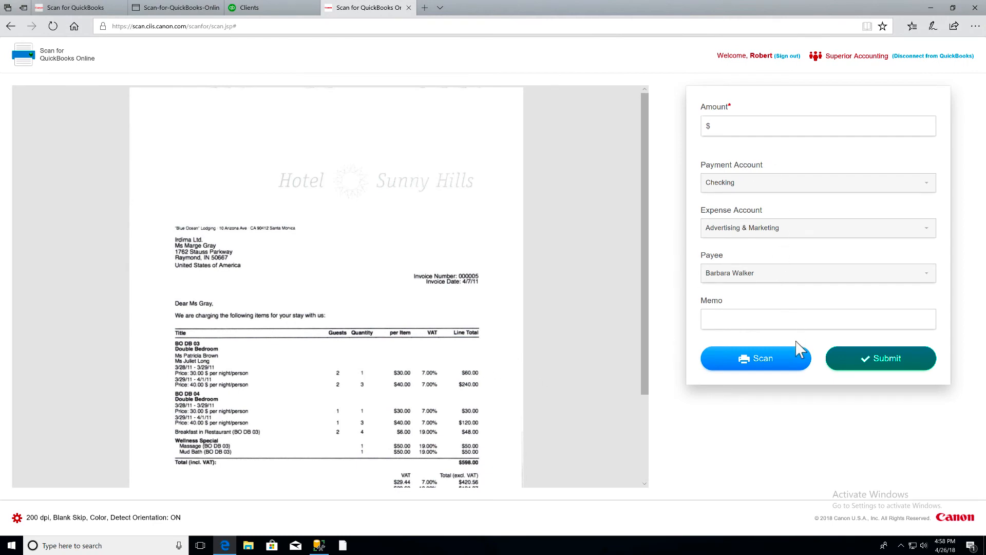
{"action": "left_click", "coordinate": [794, 317]}
{"action": "left_click", "coordinate": [747, 129]}
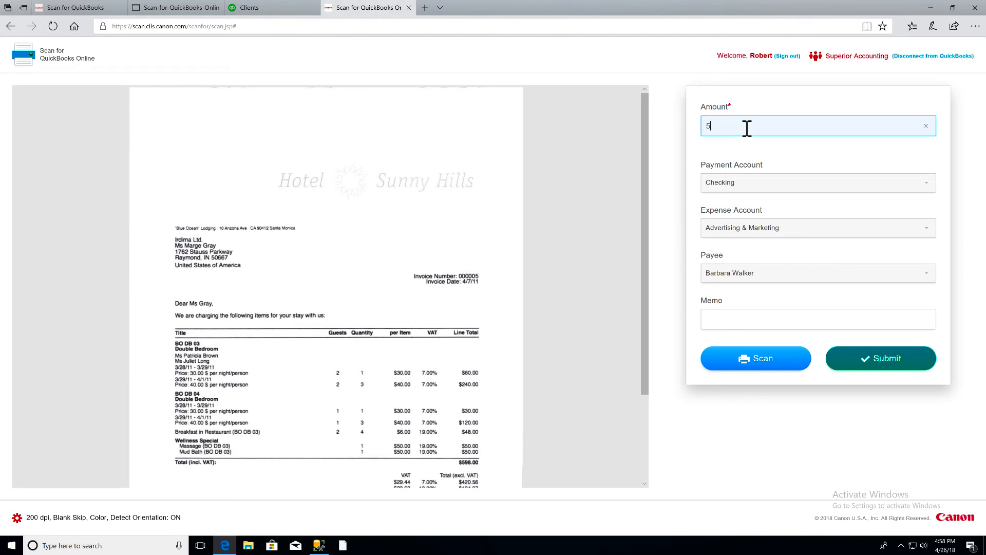
{"action": "type", "text": "98"}
{"action": "left_click", "coordinate": [928, 186]}
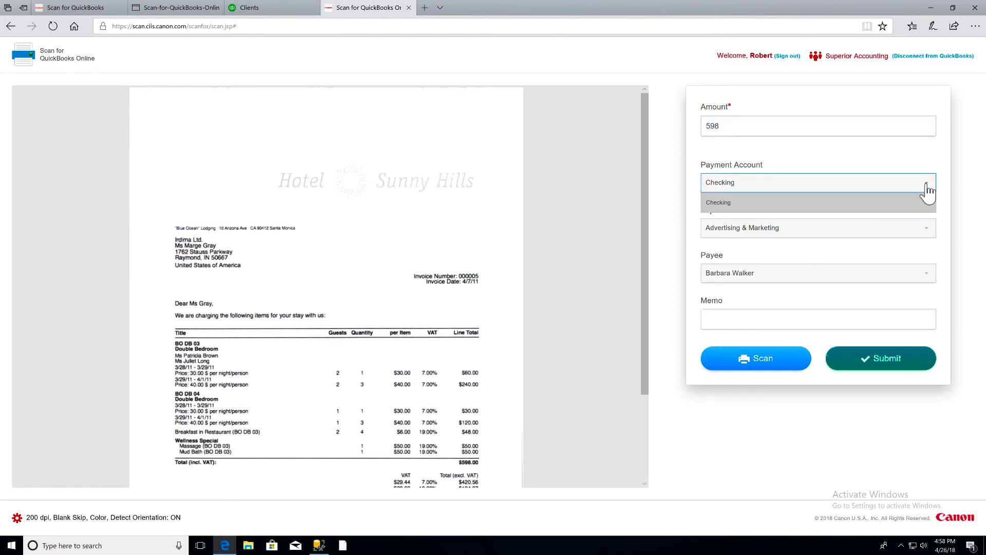
{"action": "left_click", "coordinate": [928, 190]}
Step: Set expense account Travel, payee Holding, add the memo and submit the expense to QuickBooks
{"action": "left_click", "coordinate": [929, 231]}
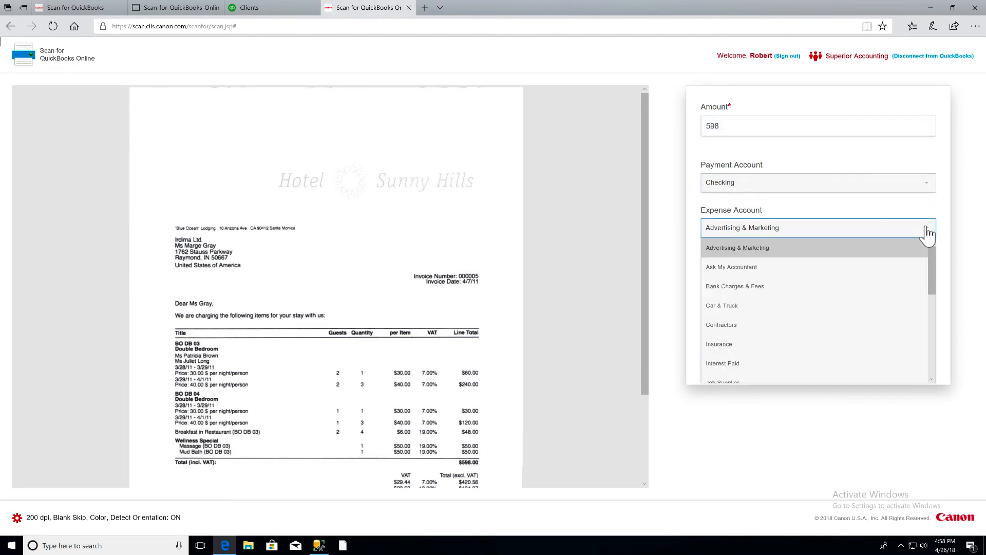
{"action": "scroll", "coordinate": [824, 331], "scroll_direction": "down", "scroll_amount": 3}
{"action": "scroll", "coordinate": [823, 316], "scroll_direction": "down", "scroll_amount": 2}
{"action": "scroll", "coordinate": [823, 316], "scroll_direction": "down", "scroll_amount": 2}
{"action": "scroll", "coordinate": [824, 316], "scroll_direction": "down", "scroll_amount": 2}
{"action": "scroll", "coordinate": [810, 318], "scroll_direction": "down", "scroll_amount": 2}
{"action": "scroll", "coordinate": [796, 319], "scroll_direction": "down", "scroll_amount": 3}
{"action": "left_click", "coordinate": [796, 318]}
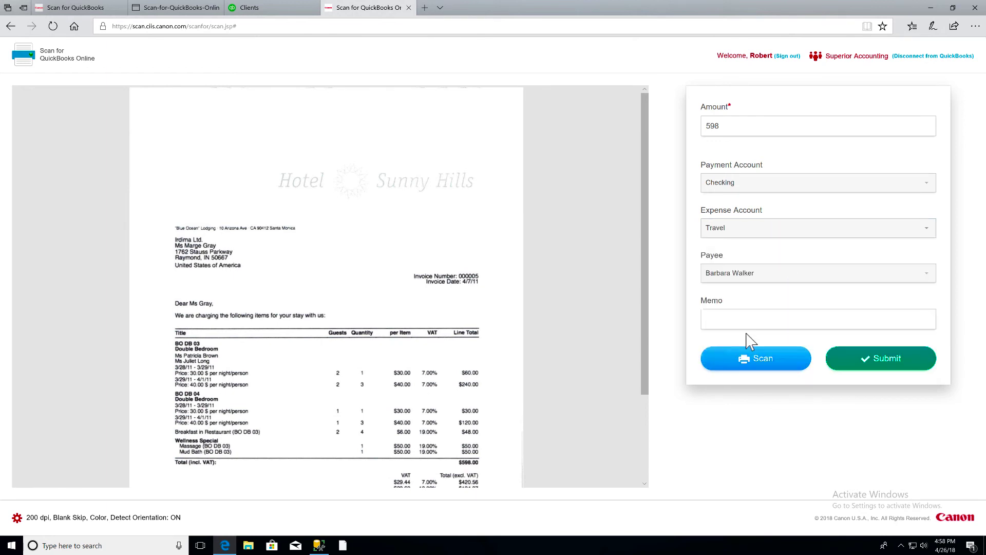
{"action": "left_click", "coordinate": [927, 273]}
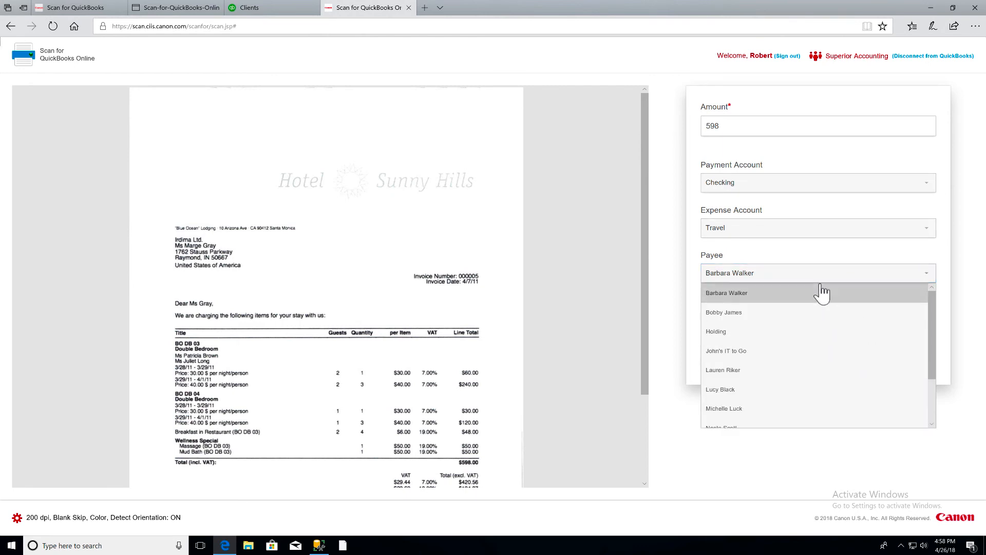
{"action": "scroll", "coordinate": [825, 312], "scroll_direction": "down", "scroll_amount": 1}
{"action": "scroll", "coordinate": [825, 312], "scroll_direction": "down", "scroll_amount": 2}
{"action": "scroll", "coordinate": [825, 312], "scroll_direction": "down", "scroll_amount": 1}
{"action": "scroll", "coordinate": [825, 312], "scroll_direction": "up", "scroll_amount": 3}
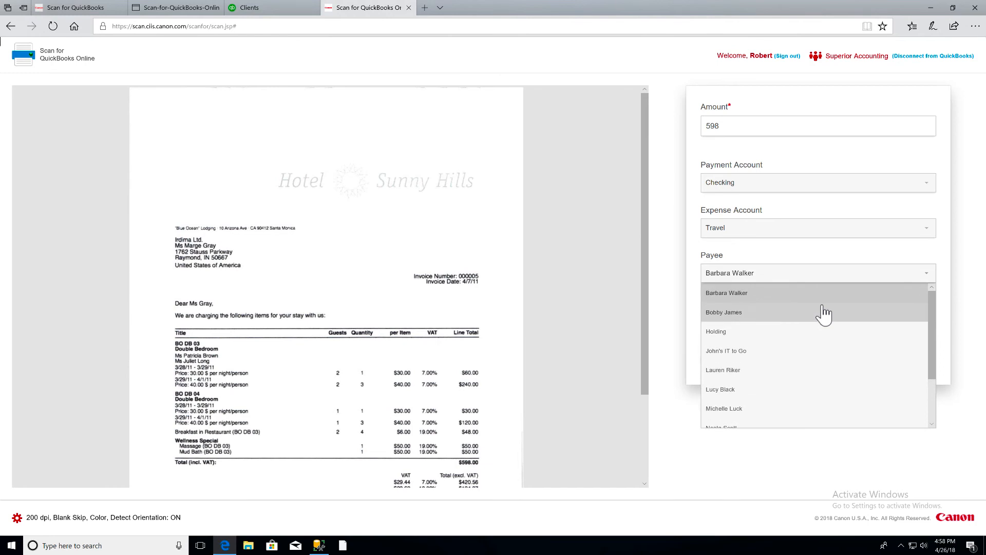
{"action": "scroll", "coordinate": [817, 363], "scroll_direction": "down", "scroll_amount": 1}
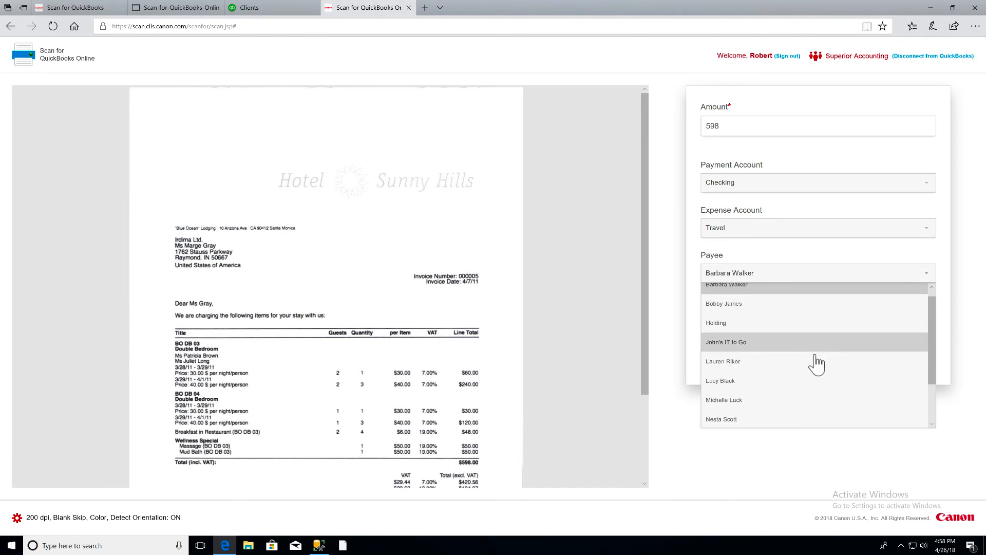
{"action": "left_click", "coordinate": [725, 327]}
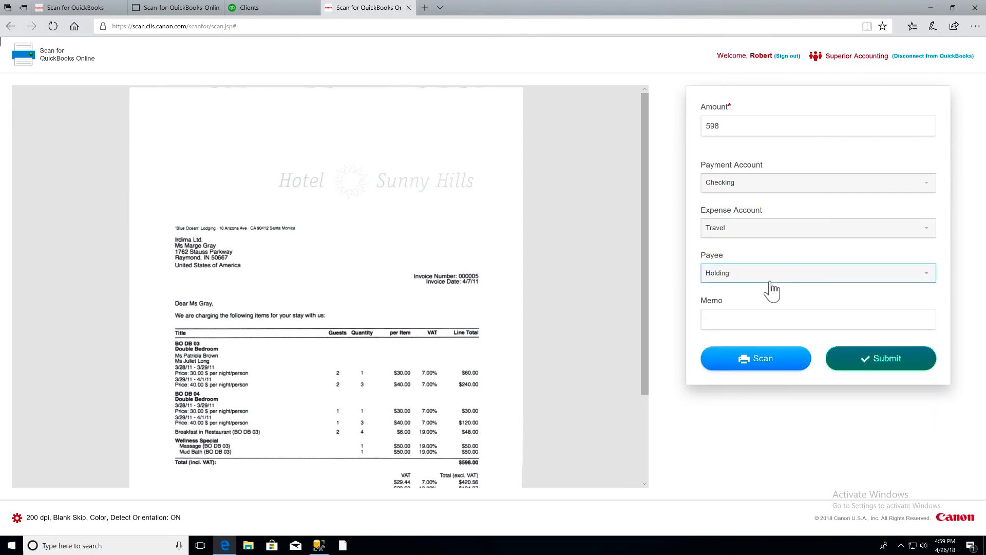
{"action": "left_click", "coordinate": [770, 319]}
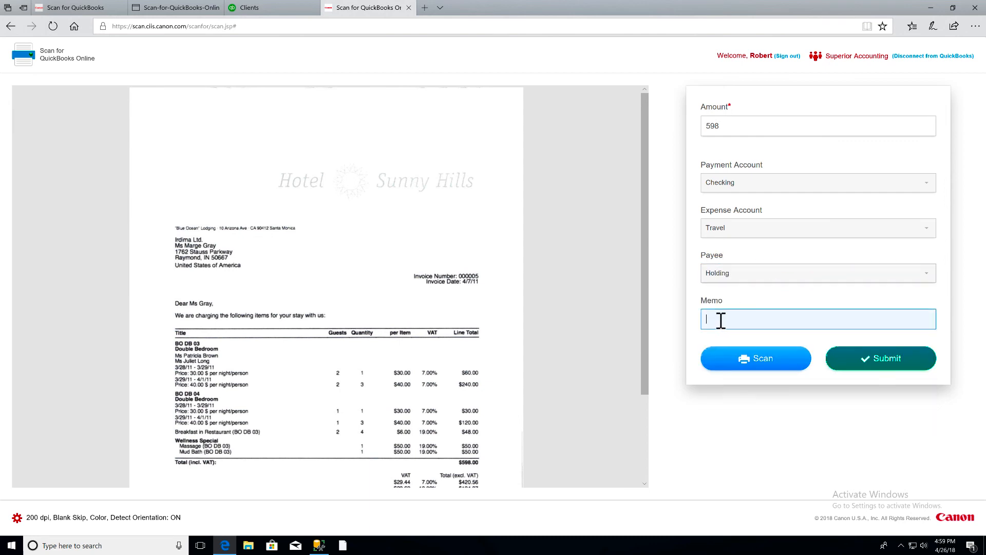
{"action": "type", "text": "Hotel stay in Ontario"}
{"action": "left_click", "coordinate": [881, 357]}
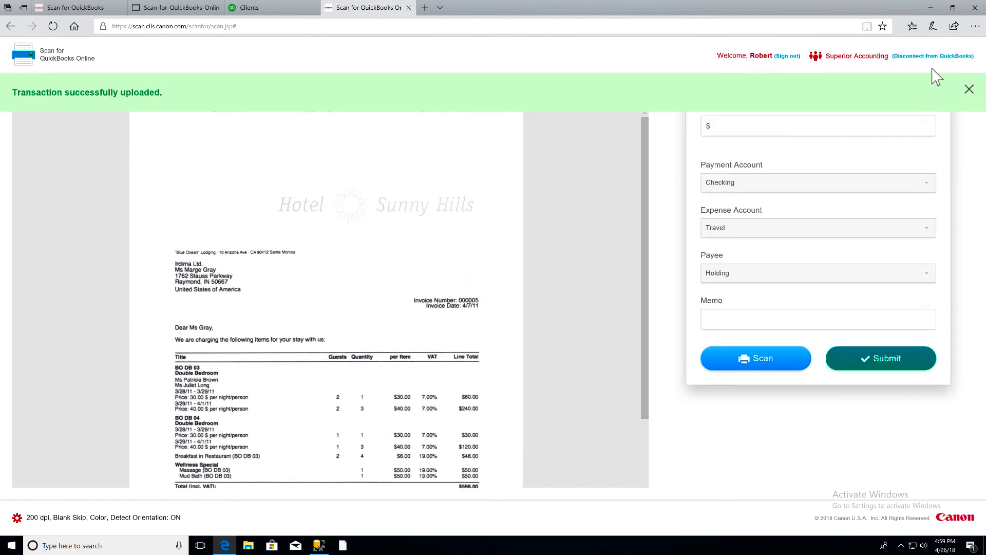
{"action": "left_click", "coordinate": [971, 92]}
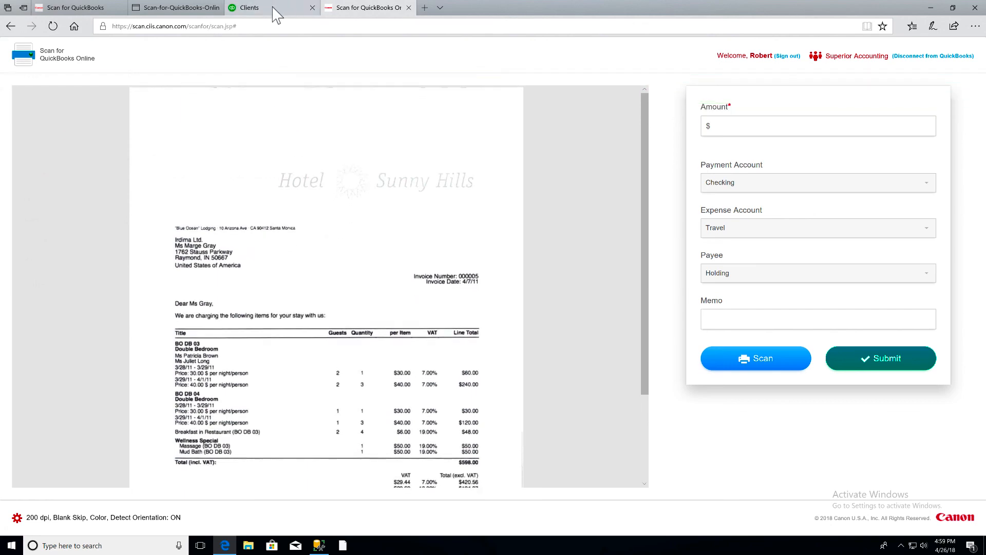
Step: Show QuickBooks Online's Expense Transactions list, now including the $598 Travel expense for Holding
{"action": "left_click", "coordinate": [262, 8]}
{"action": "left_click", "coordinate": [37, 279]}
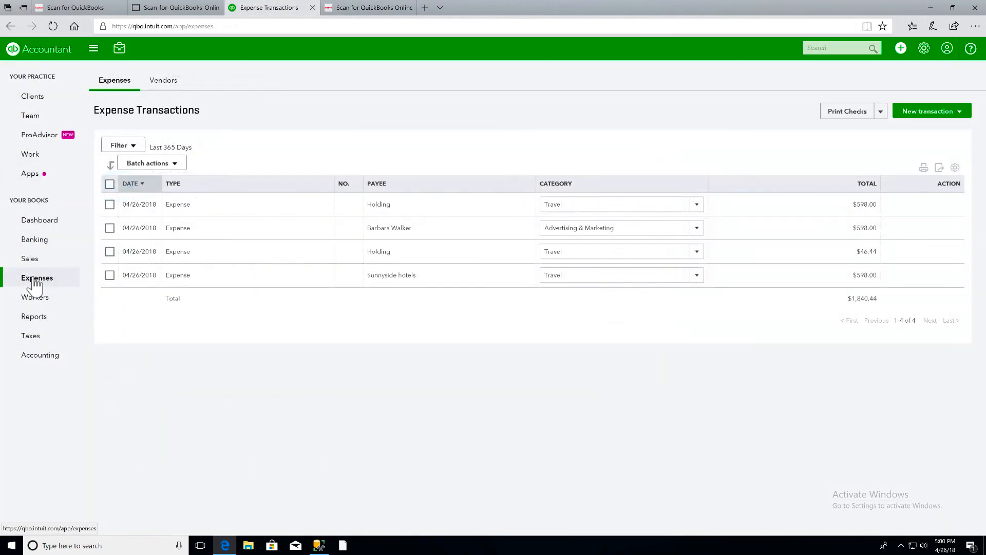